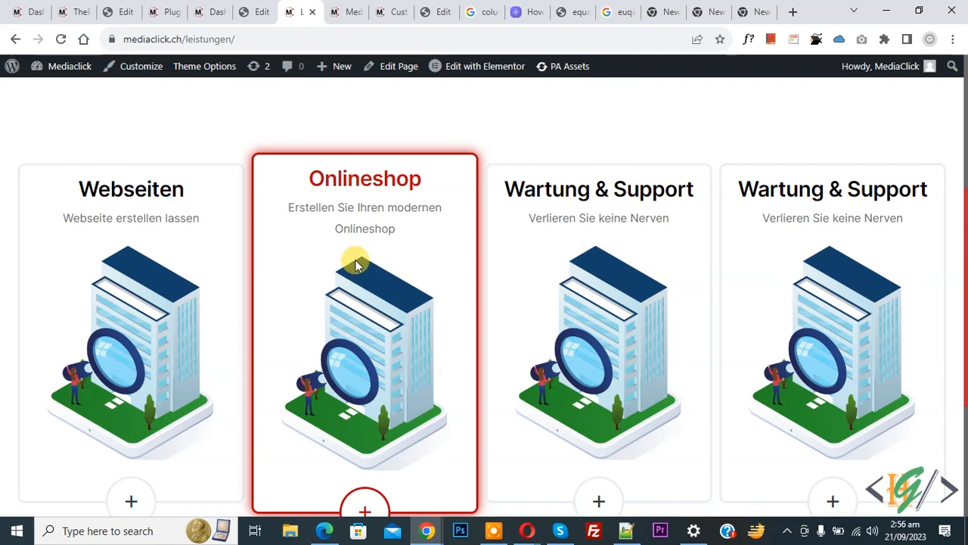
# Step: Open the WordPress dashboard's page for adding plugins and search for "Premium Addons for Elementor"
pyautogui.click(209, 11)
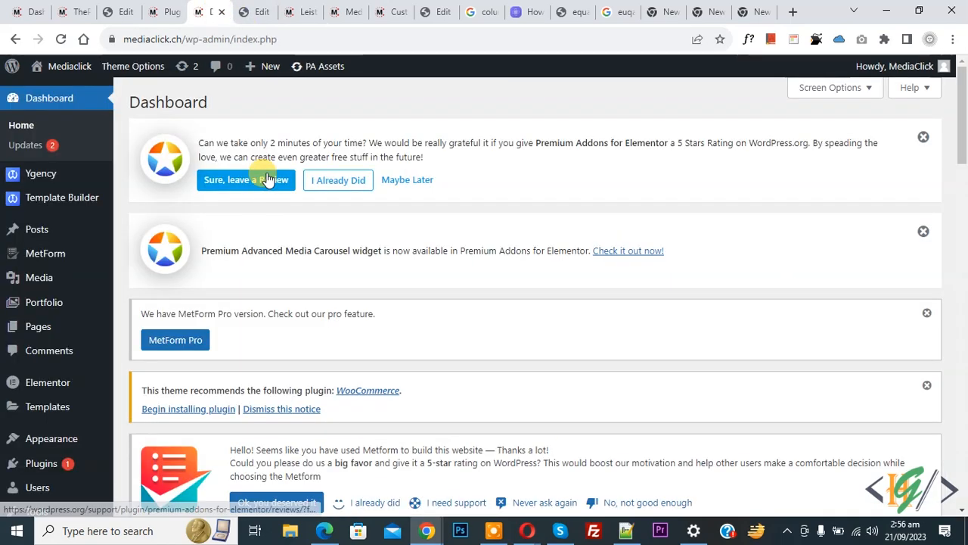
pyautogui.scroll(-2, 269, 180)
pyautogui.moveTo(55, 367)
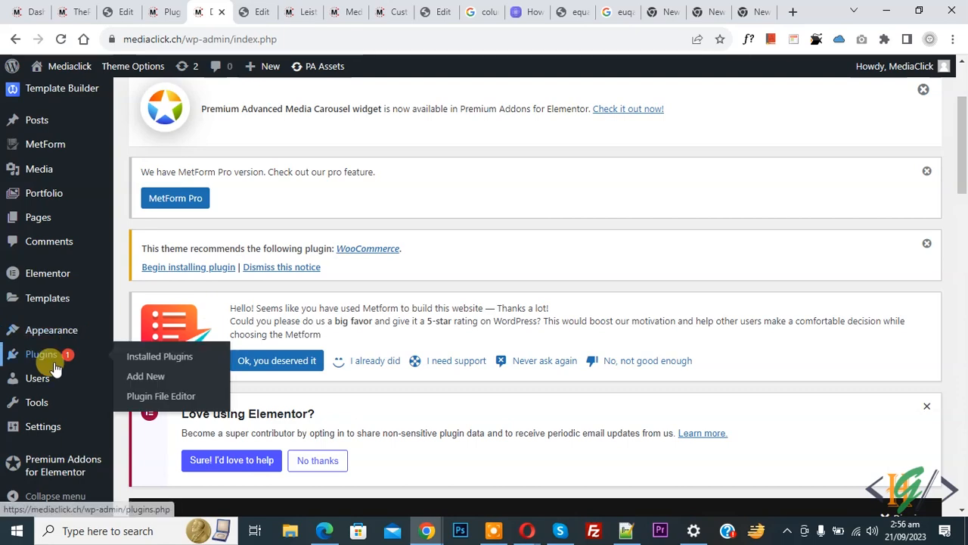
pyautogui.click(147, 378)
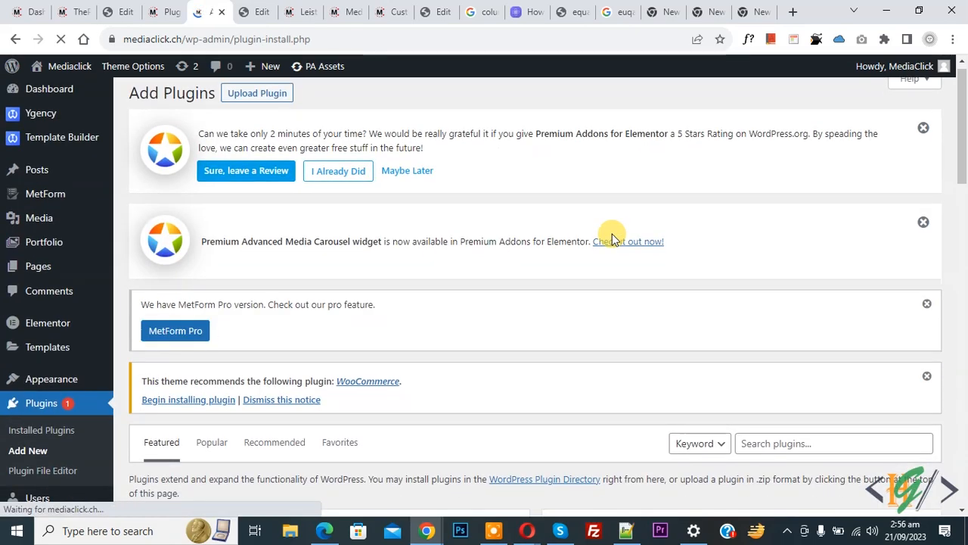
pyautogui.scroll(-3, 651, 224)
pyautogui.click(755, 170)
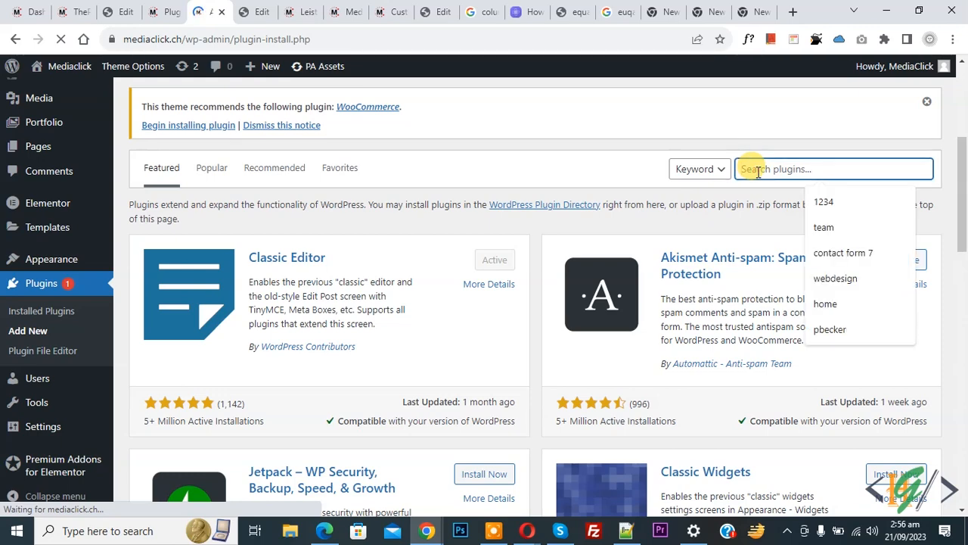
pyautogui.write('Premium Addons for Elementor')
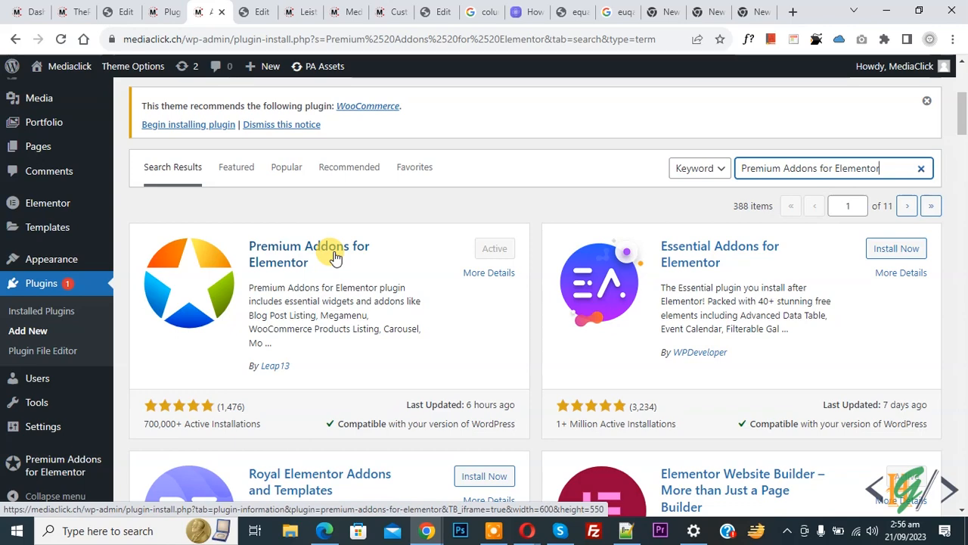
# Step: Open the Premium Addons for Elementor settings and check the Equal Height switch among the global features
pyautogui.moveTo(76, 468)
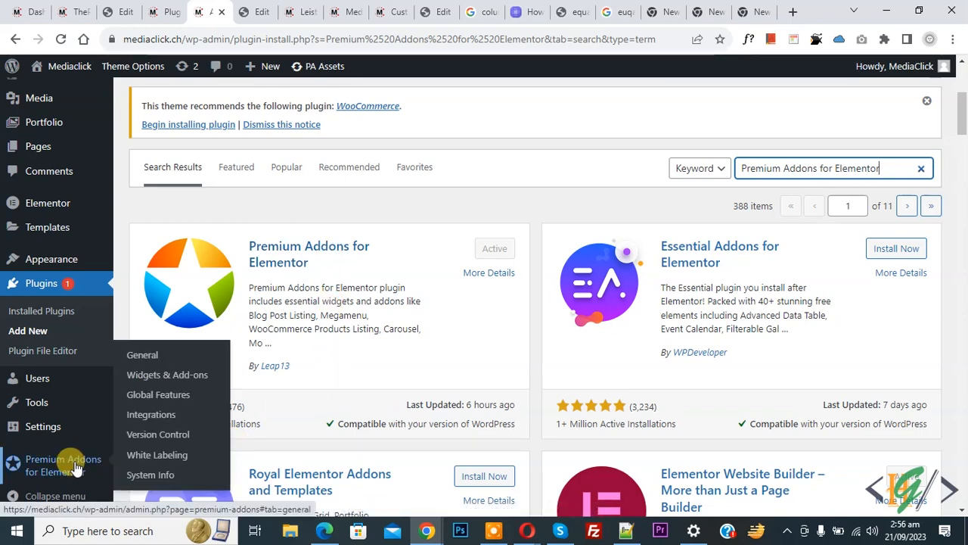
pyautogui.click(75, 468)
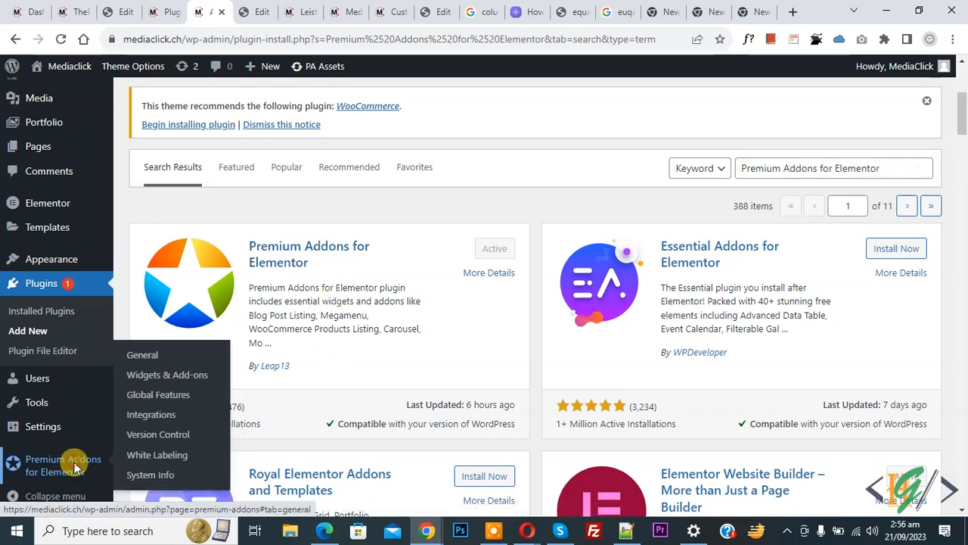
pyautogui.scroll(-6, 463, 178)
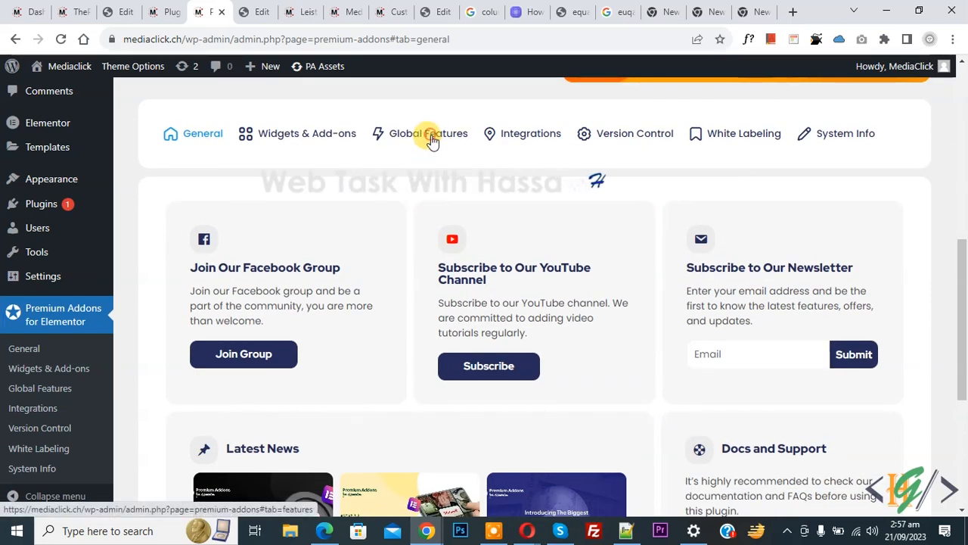
pyautogui.click(431, 141)
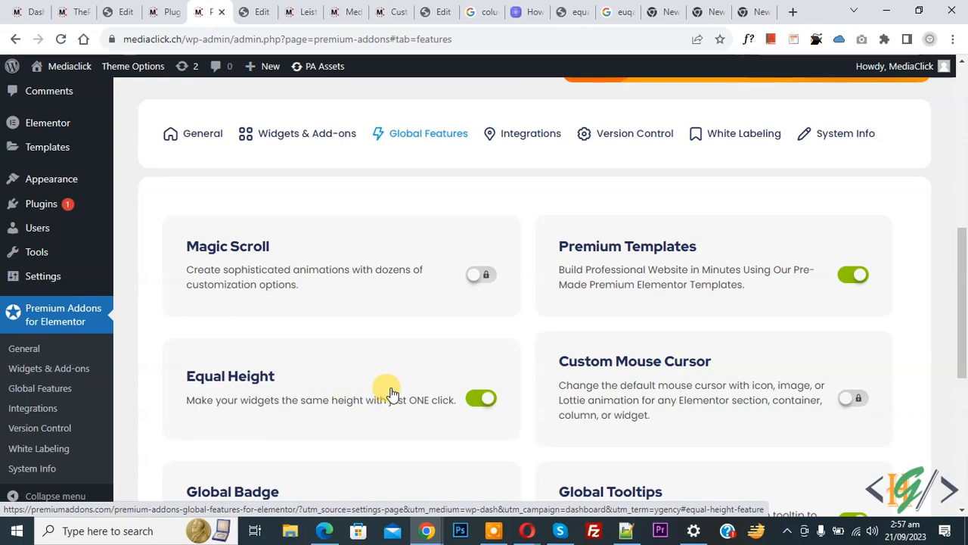
# Step: Compare the service cards' heights in the Elementor editor with those on the live Leistungen page, ending in the editor
pyautogui.click(257, 9)
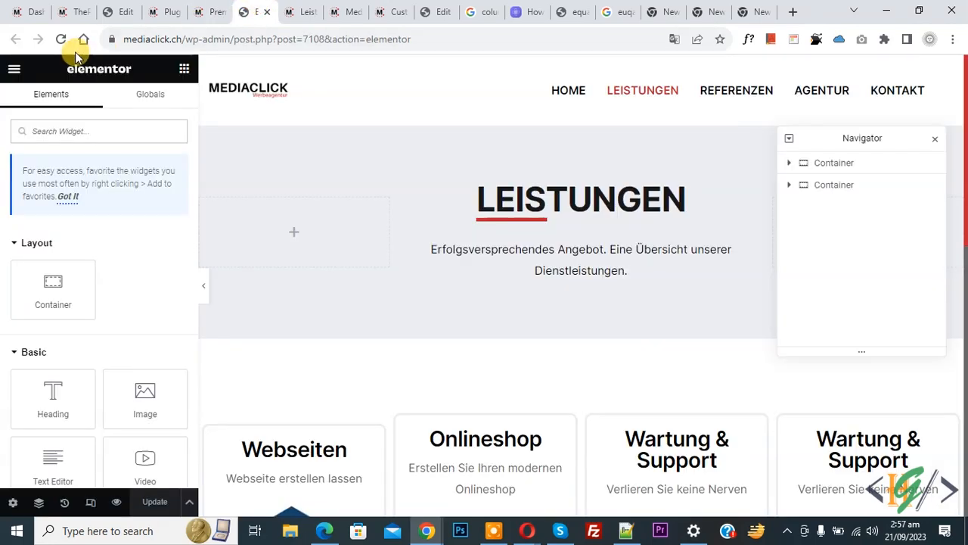
pyautogui.scroll(-3, 487, 159)
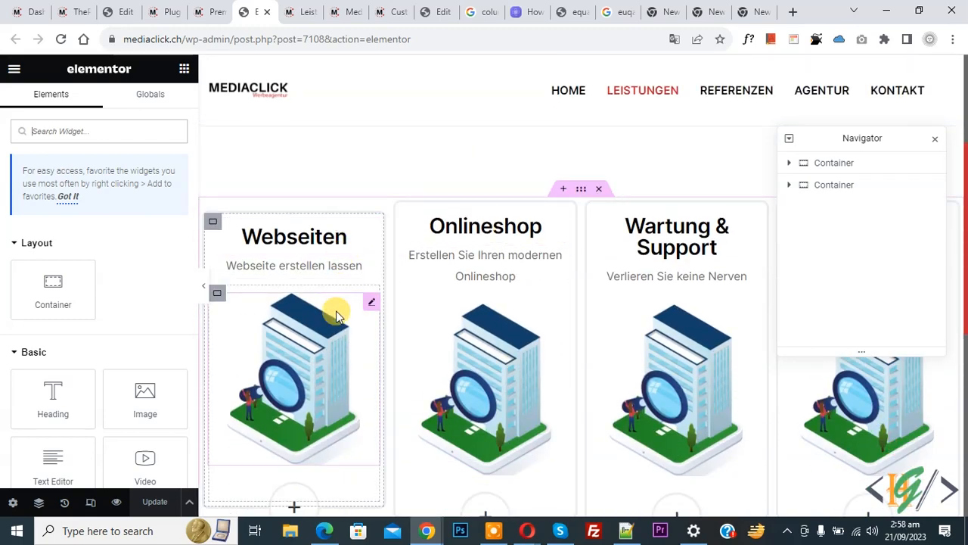
pyautogui.click(303, 11)
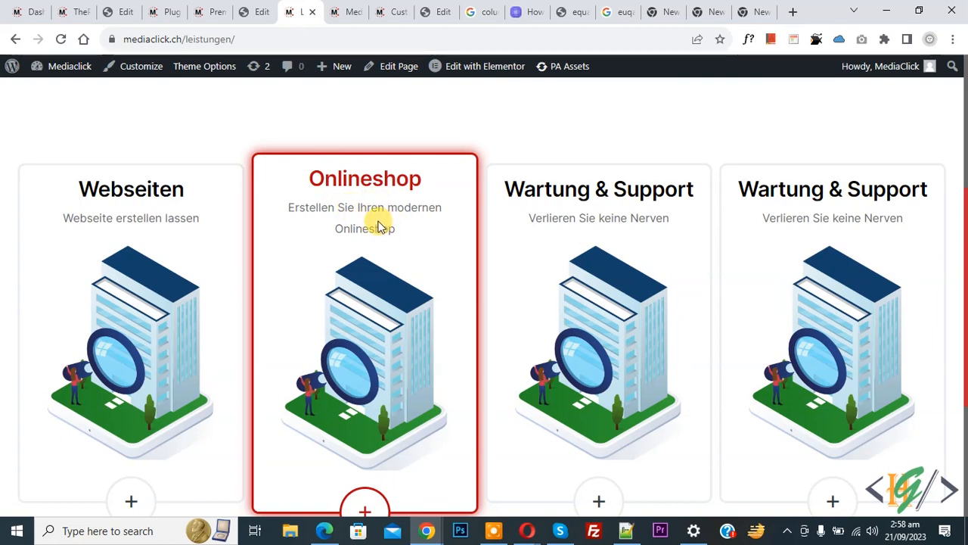
pyautogui.click(255, 12)
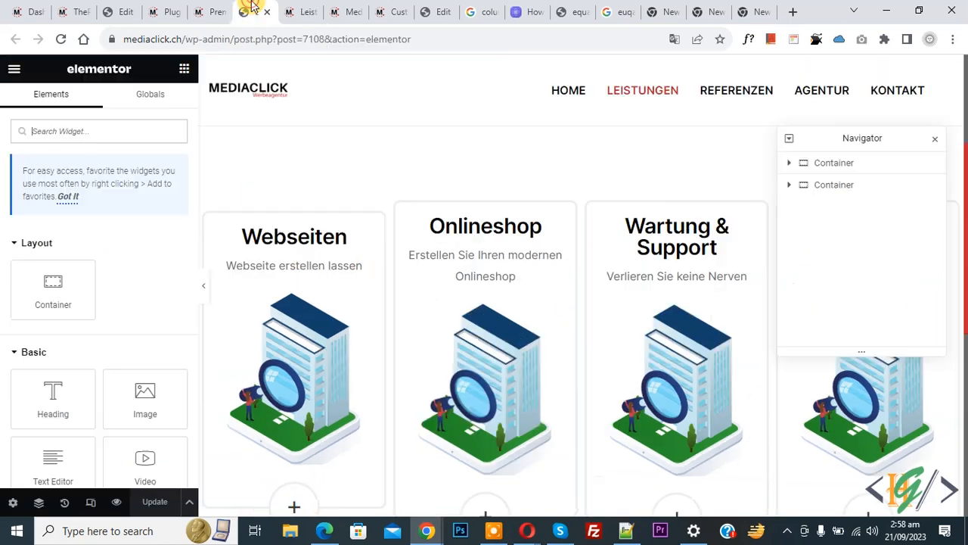
# Step: Give the text under the Webseiten heading the CSS class columnequhei and select the class name for reuse
pyautogui.click(282, 270)
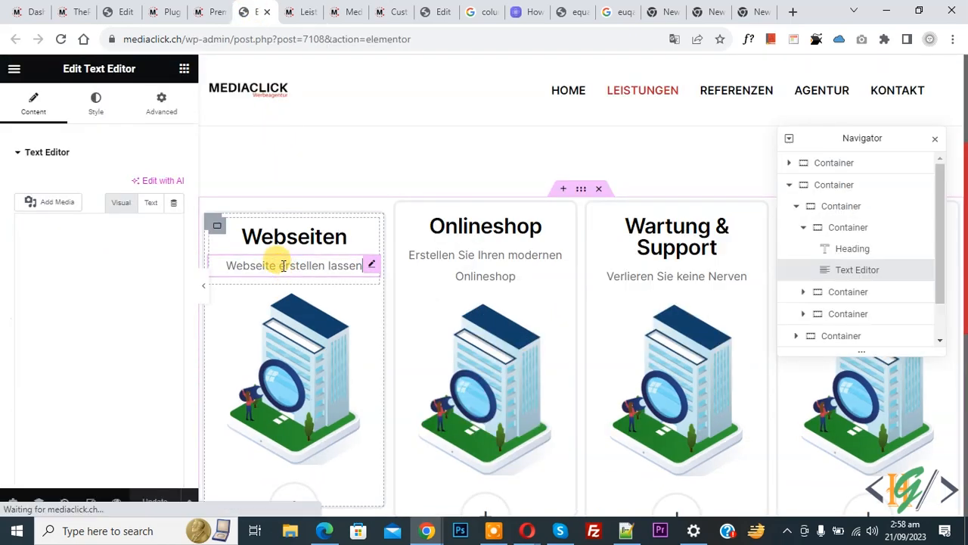
pyautogui.click(154, 113)
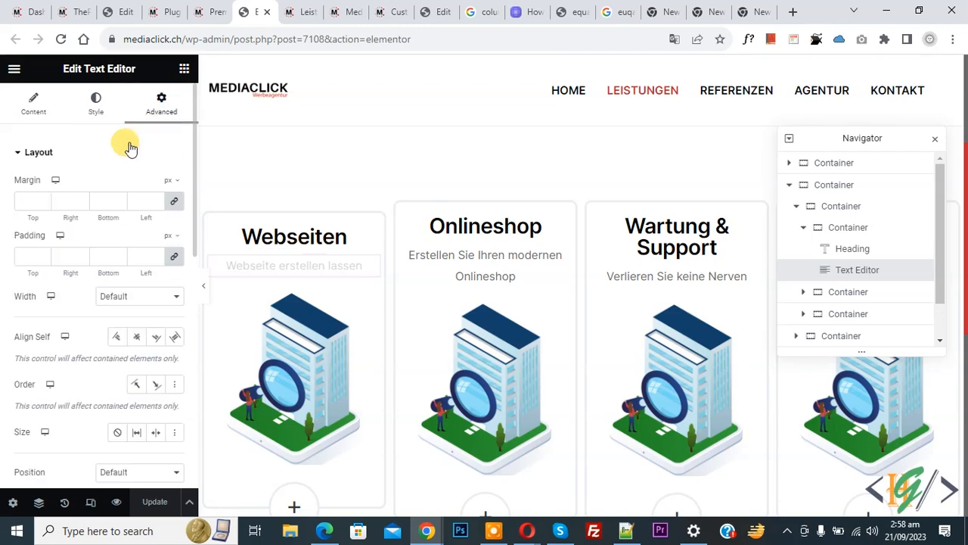
pyautogui.scroll(-3, 56, 179)
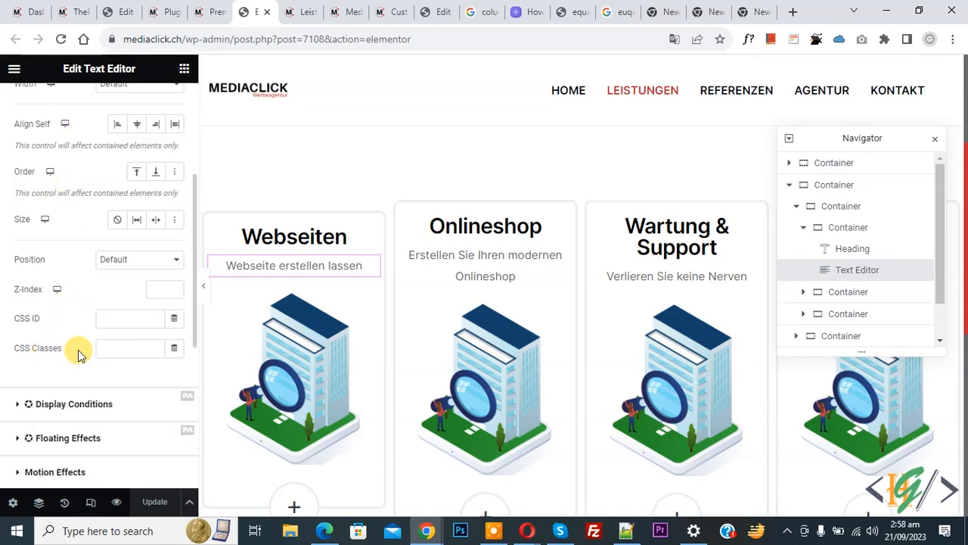
pyautogui.click(125, 347)
pyautogui.write('columnequhei')
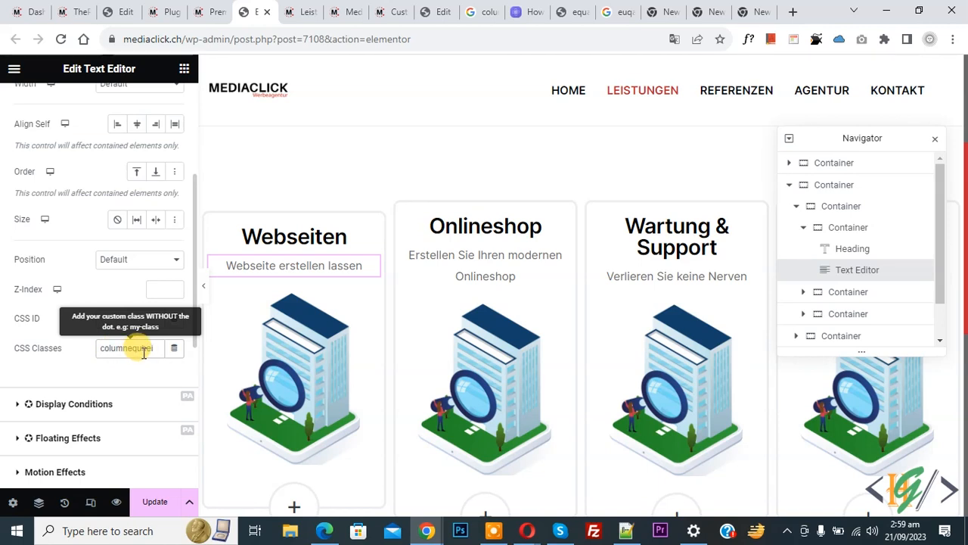
pyautogui.doubleClick(143, 351)
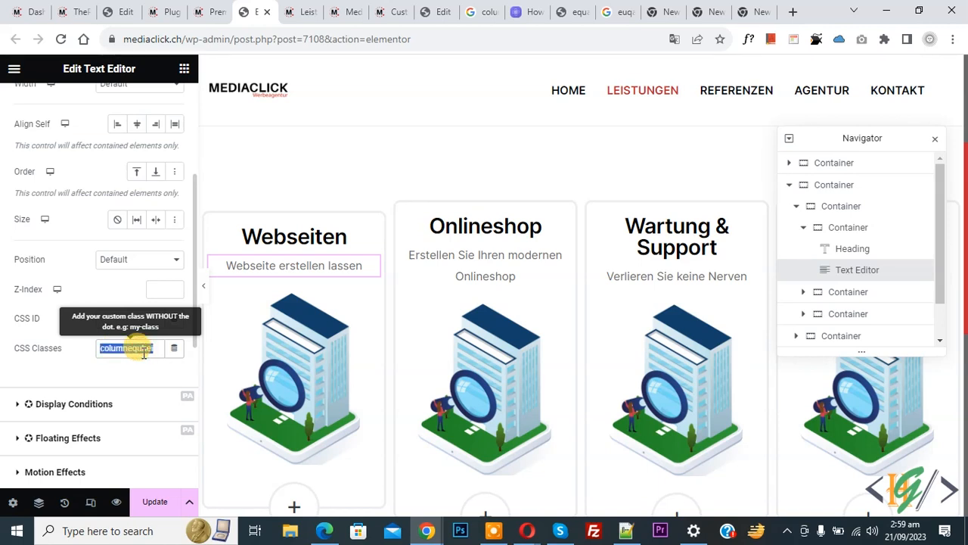
# Step: Assign the CSS class columnequhei to the description text of the Onlineshop card
pyautogui.click(464, 270)
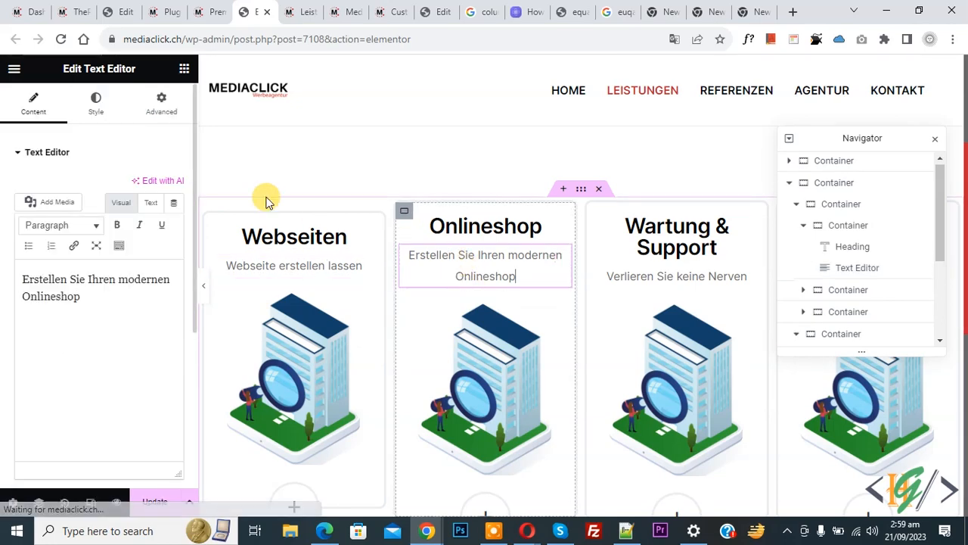
pyautogui.click(162, 104)
pyautogui.scroll(-3, 90, 309)
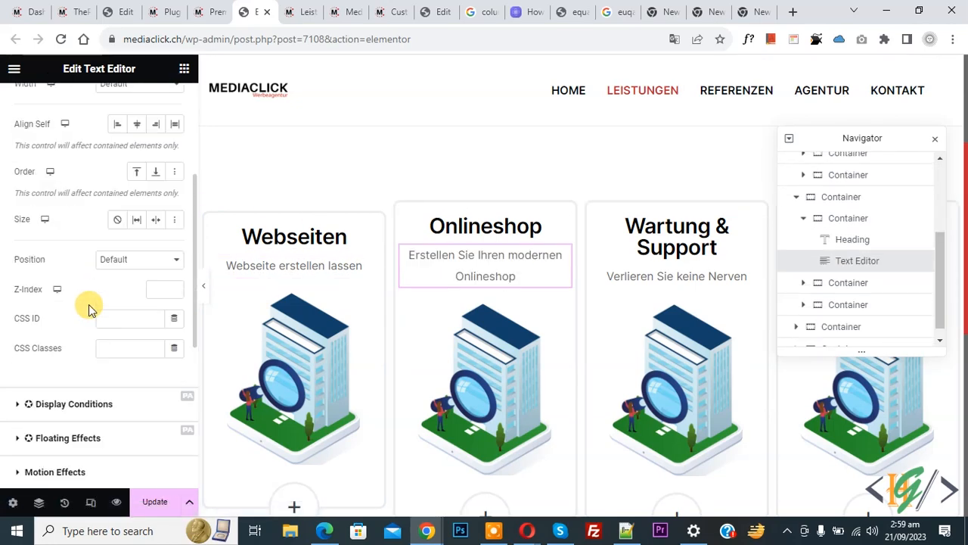
pyautogui.click(114, 347)
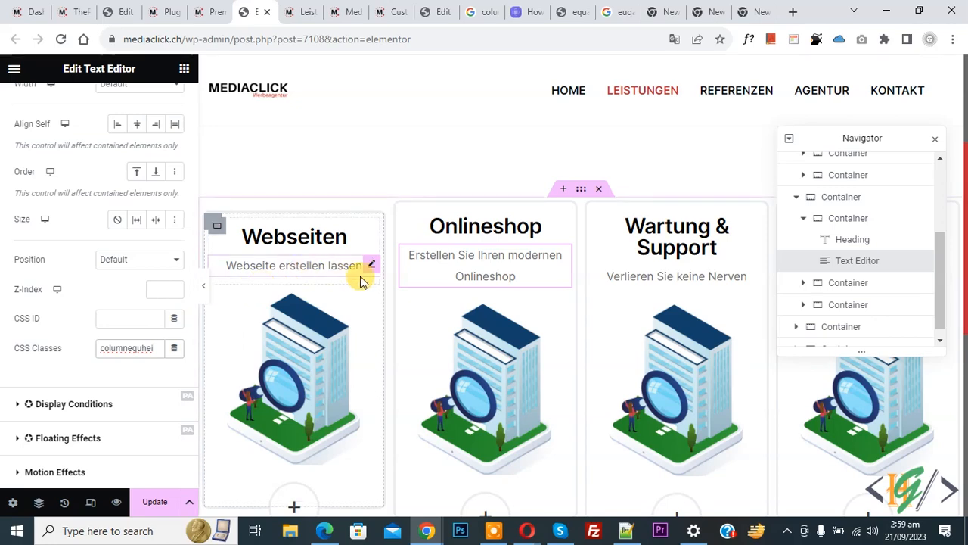
# Step: Assign the CSS class columnequhei to the description text of the third card, the first Wartung & Support one
pyautogui.click(648, 279)
pyautogui.click(159, 106)
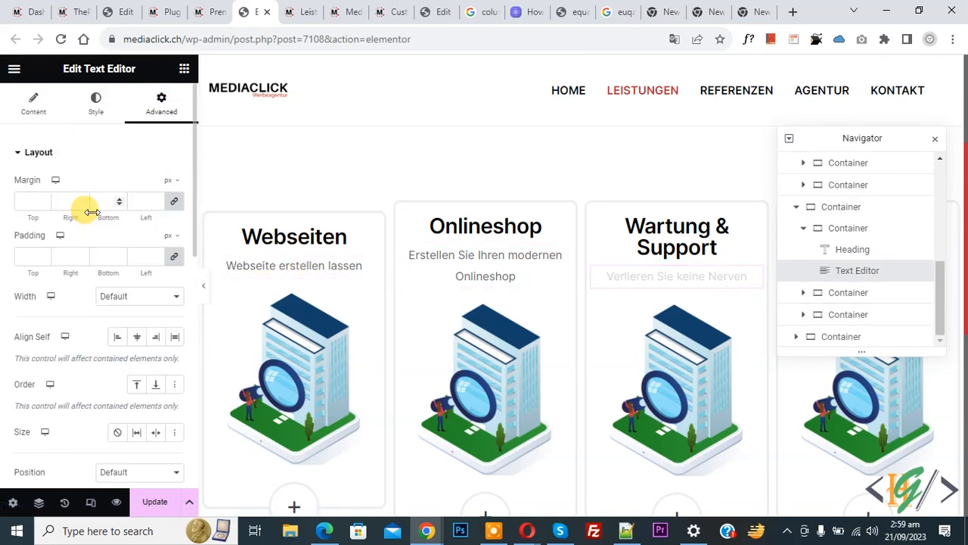
pyautogui.scroll(-2, 87, 208)
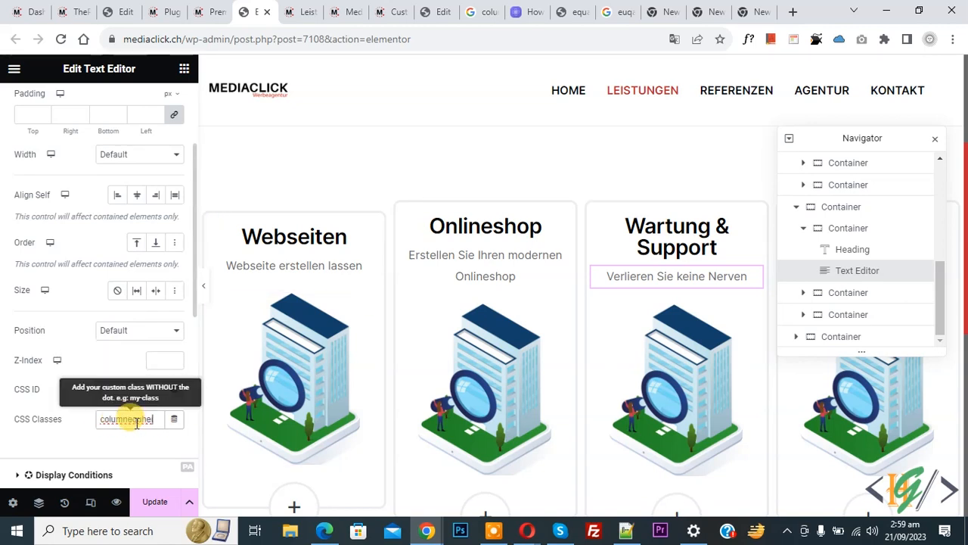
# Step: Move the Navigator off the fourth card and assign the CSS class columnequhei to that card's description text
pyautogui.moveTo(870, 137); pyautogui.dragTo(713, 120)
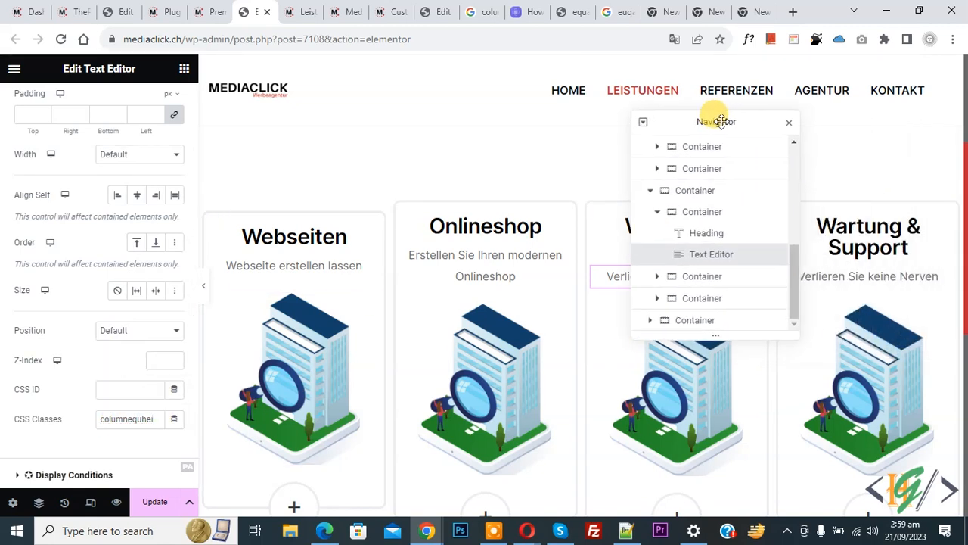
pyautogui.click(858, 281)
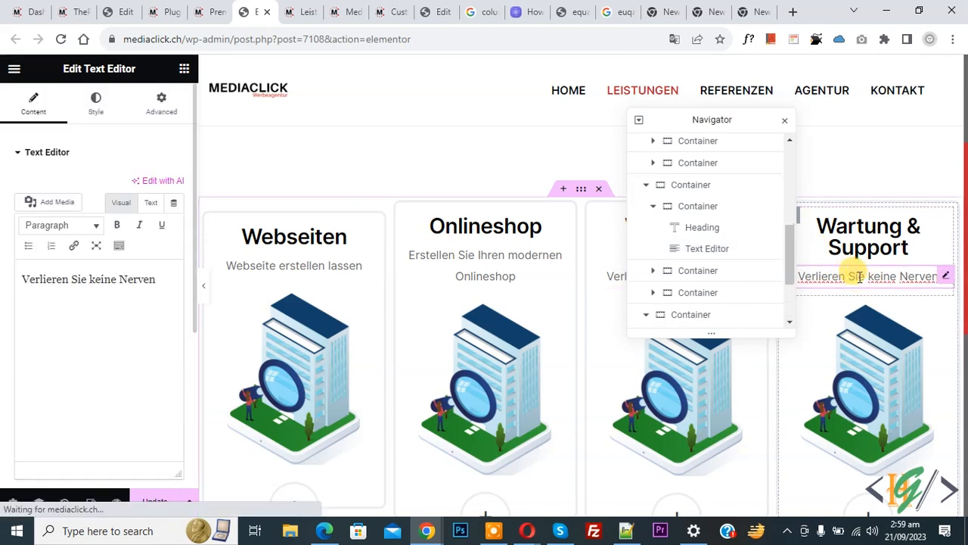
pyautogui.click(156, 110)
pyautogui.scroll(-2, 57, 265)
pyautogui.scroll(-1, 84, 371)
pyautogui.scroll(1, 61, 366)
pyautogui.scroll(-2, 60, 337)
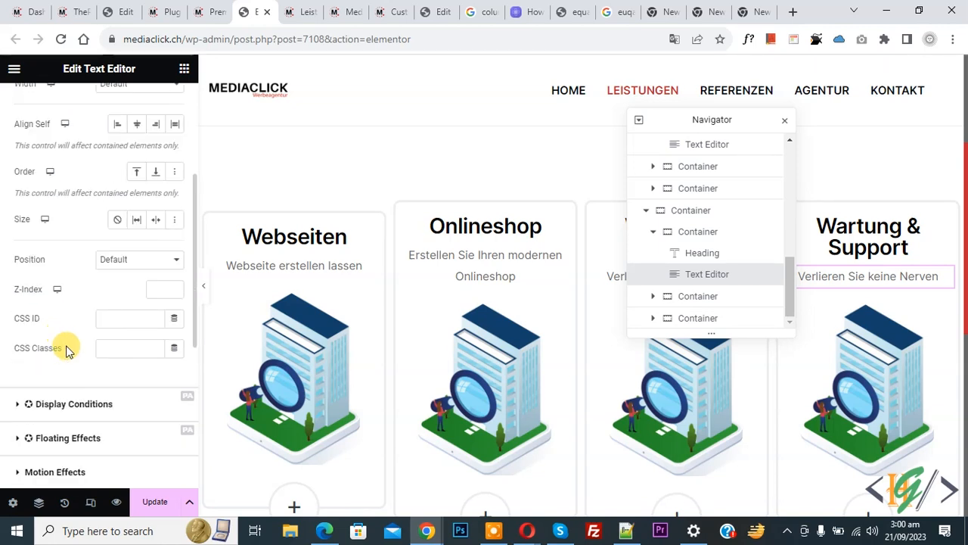
pyautogui.click(142, 357)
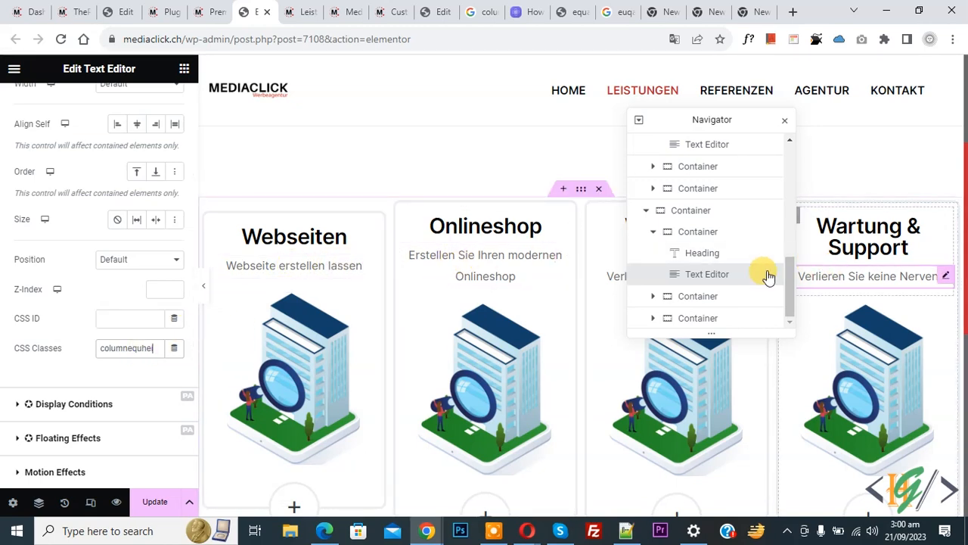
pyautogui.click(125, 354)
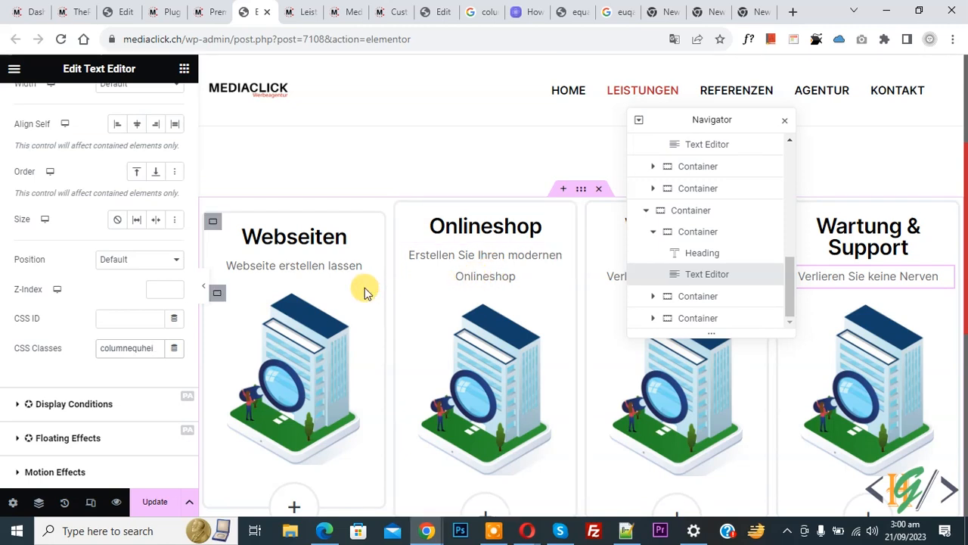
# Step: Enable Equal Height on the parent container holding the four cards and set it to apply on Custom Selector
pyautogui.click(583, 193)
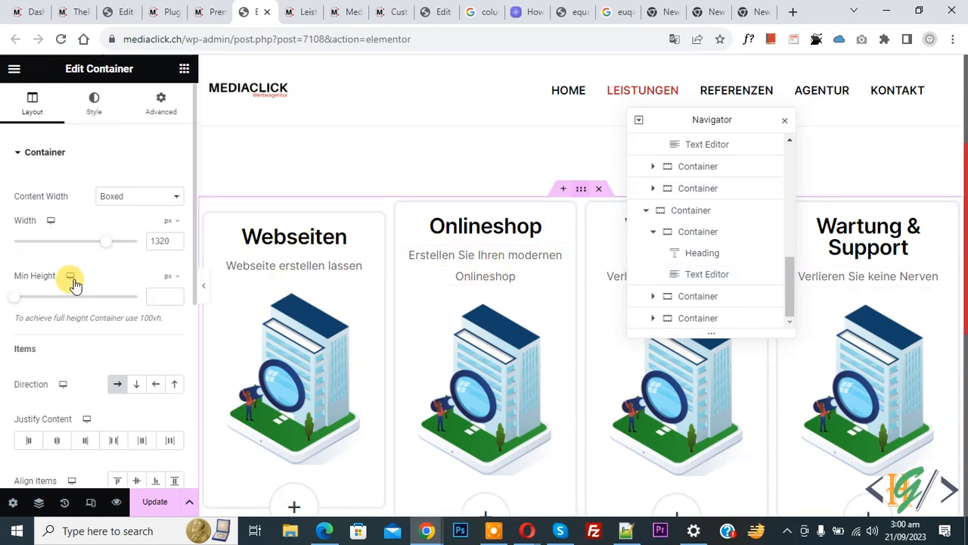
pyautogui.click(161, 111)
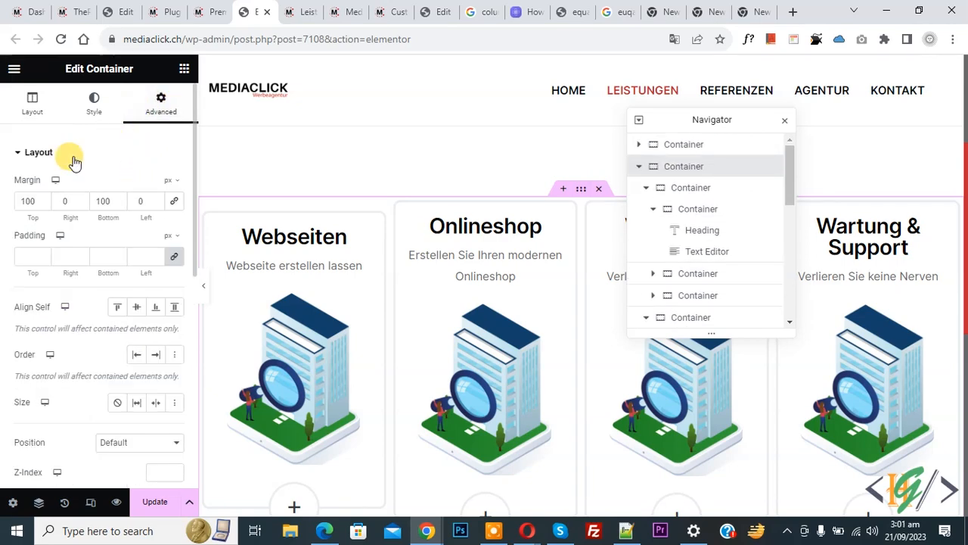
pyautogui.scroll(-5, 72, 159)
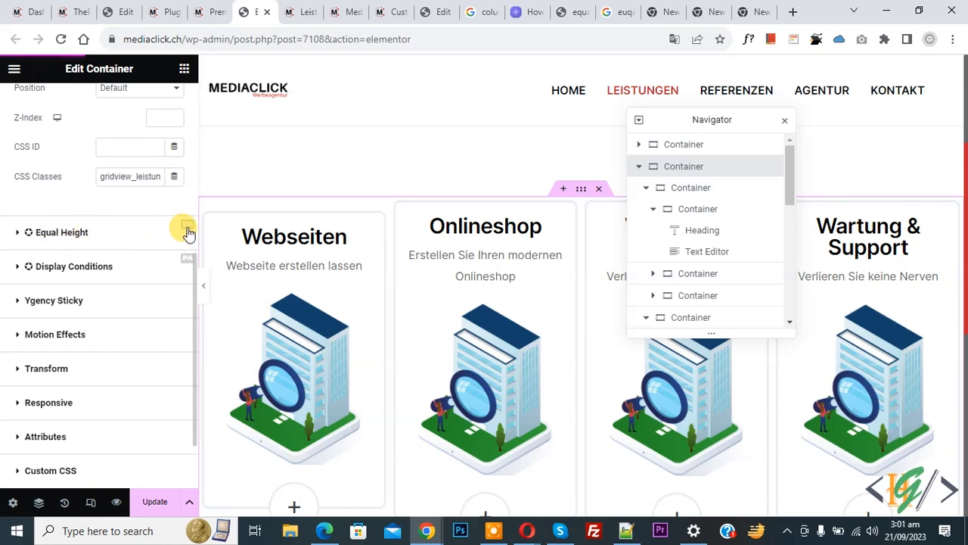
pyautogui.click(113, 236)
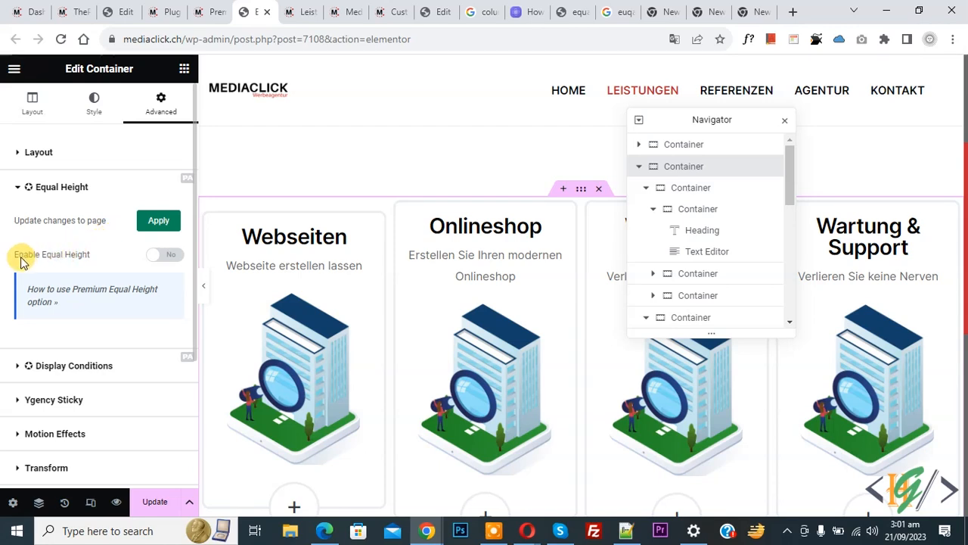
pyautogui.click(166, 258)
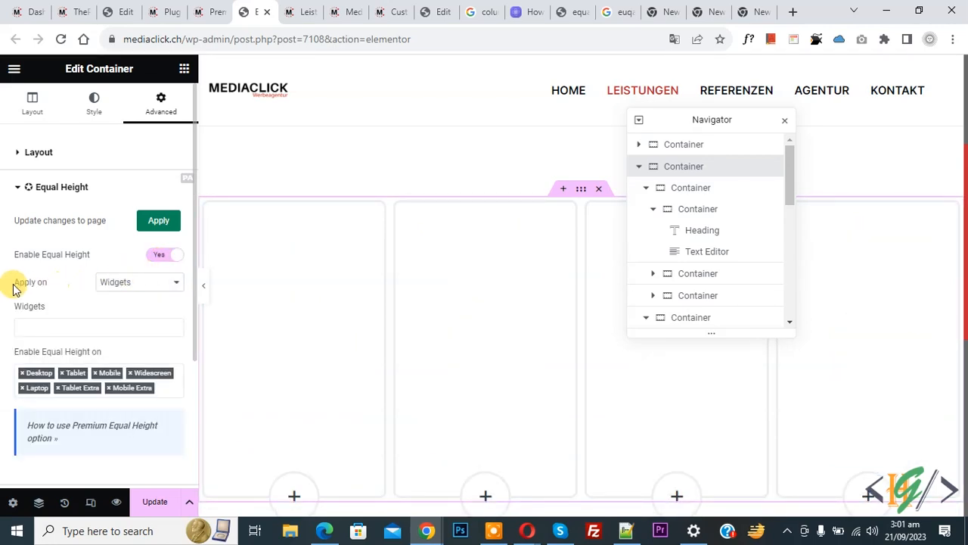
pyautogui.click(144, 286)
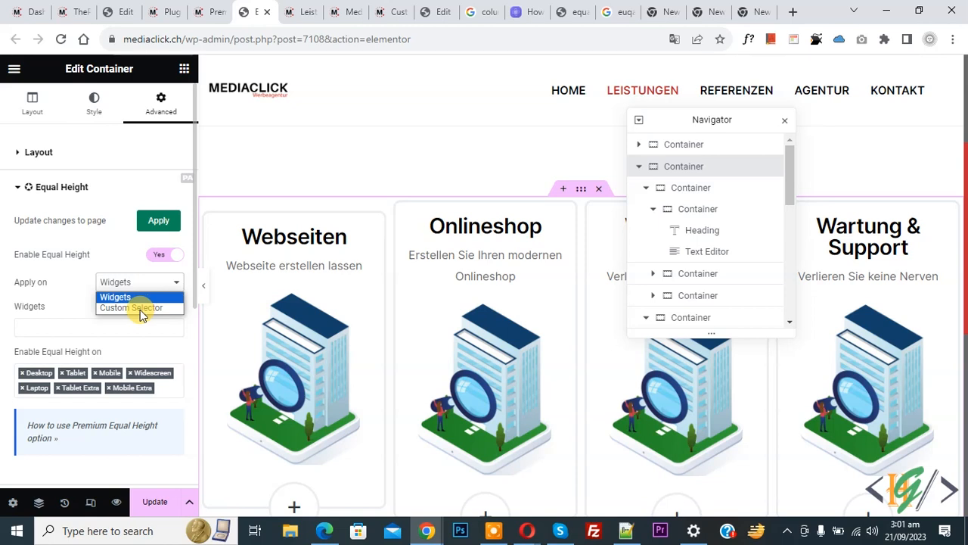
pyautogui.click(138, 310)
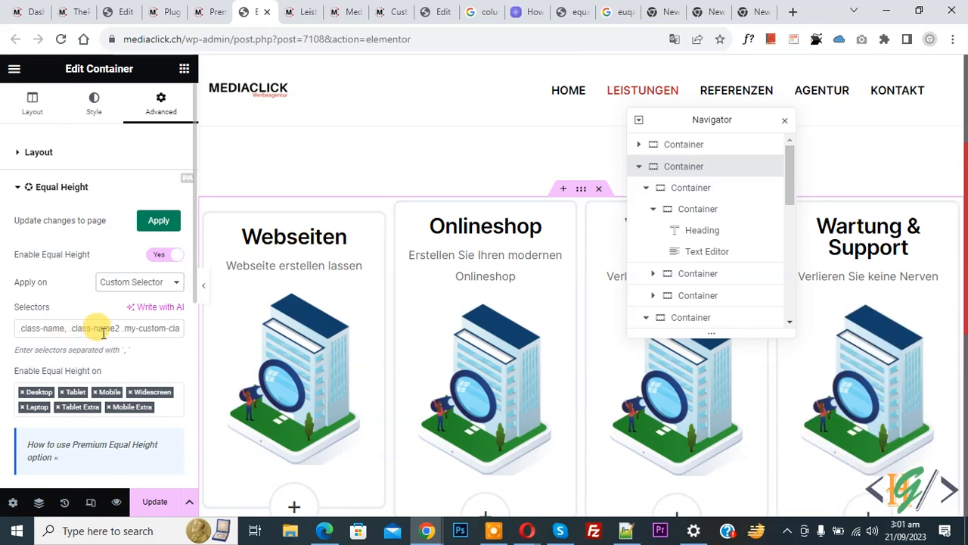
# Step: Set the Equal Height selector to .columnequhei for Desktop, Widescreen and Laptop only, and apply the changes to the page
pyautogui.click(78, 327)
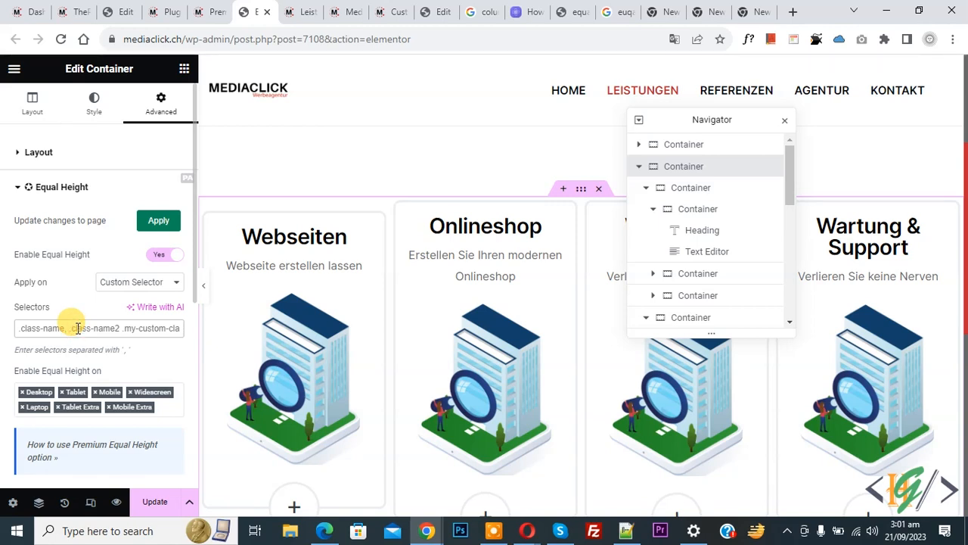
pyautogui.write('.')
pyautogui.write('columnequhei')
pyautogui.moveTo(78, 328); pyautogui.dragTo(24, 327)
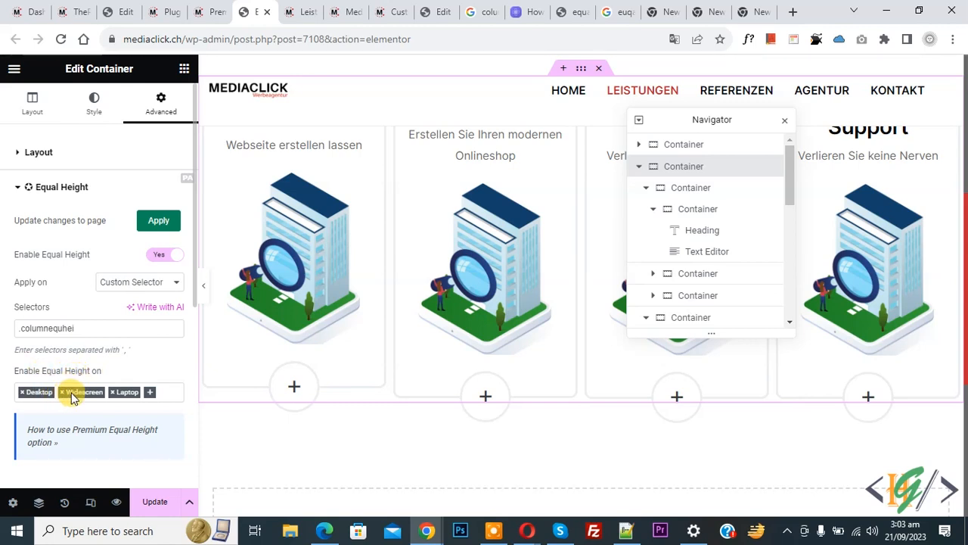
pyautogui.click(158, 223)
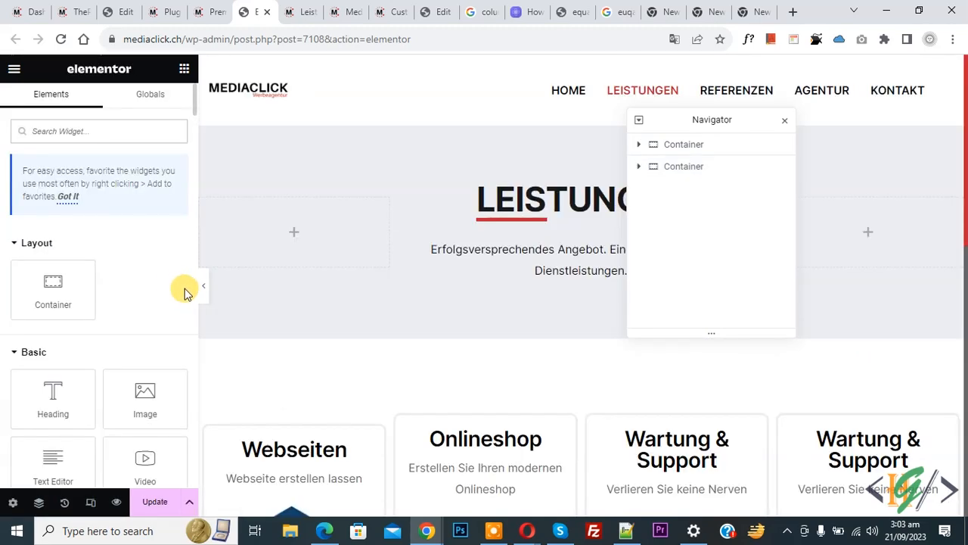
# Step: Save the page update and reload the live Leistungen page to check the service cards
pyautogui.click(157, 500)
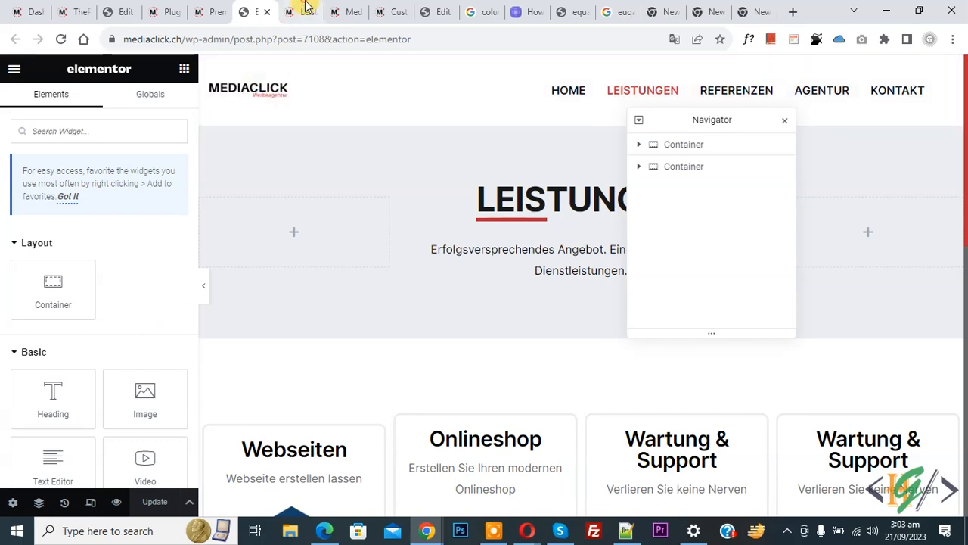
pyautogui.click(303, 12)
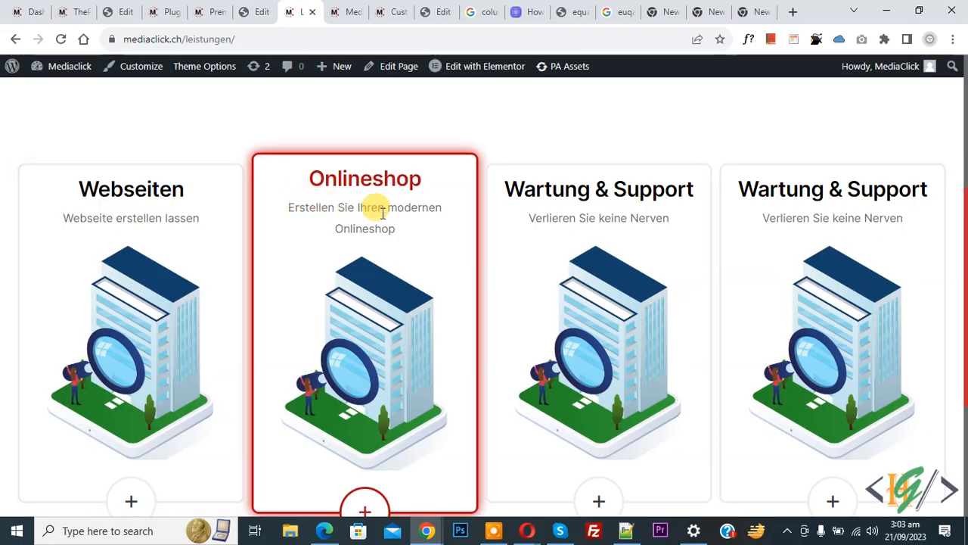
pyautogui.click(62, 40)
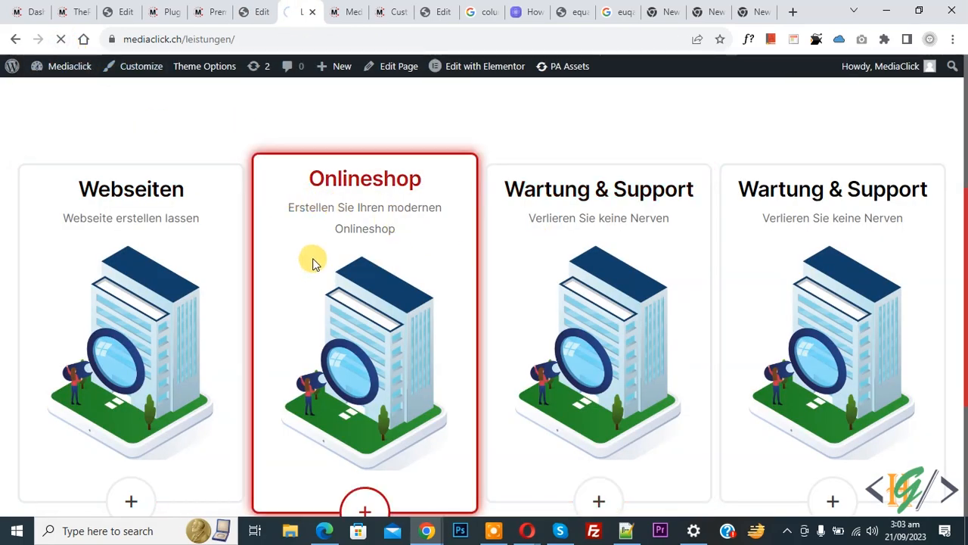